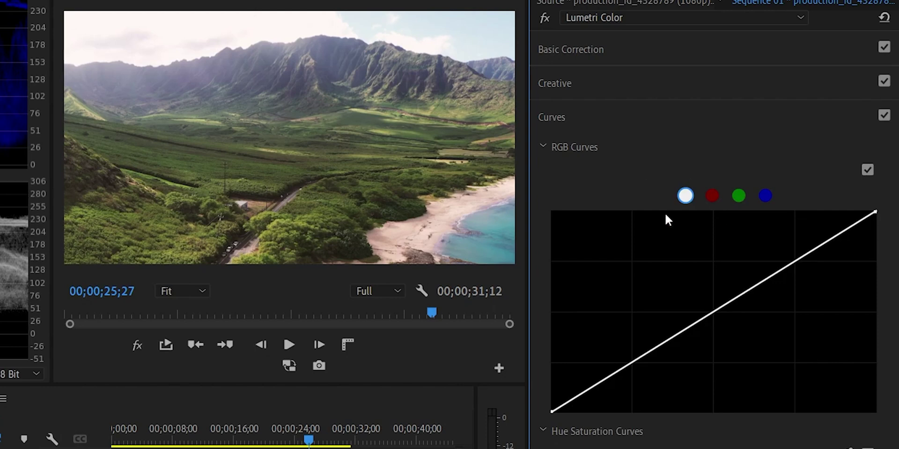
- Collapse the Hue Saturation Curves and view the red, green, blue and white RGB curves in turn
left_click(545, 429)
left_click(712, 195)
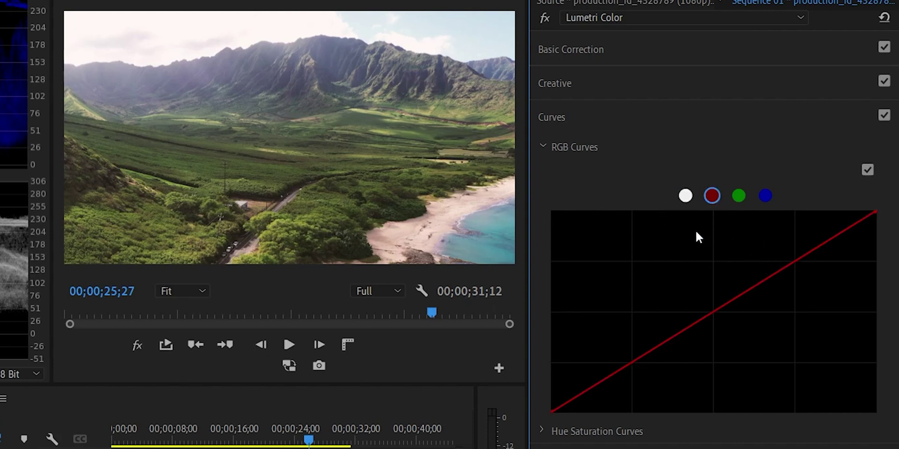
left_click(738, 195)
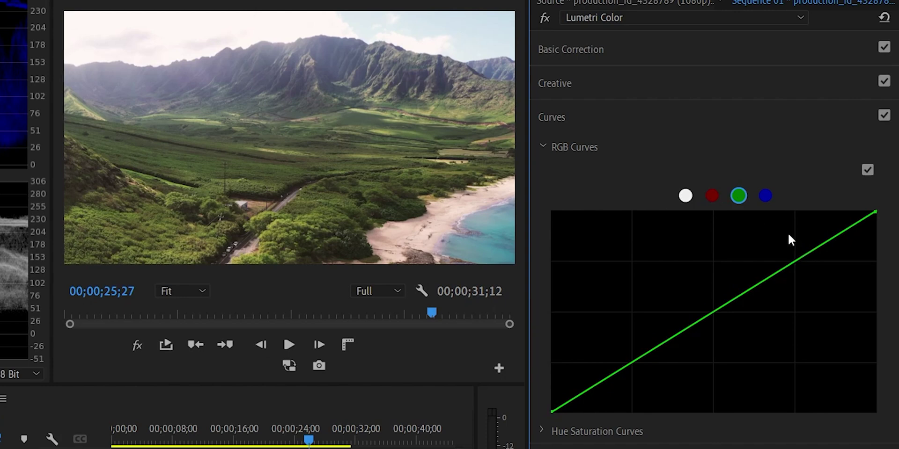
left_click(765, 197)
left_click(687, 196)
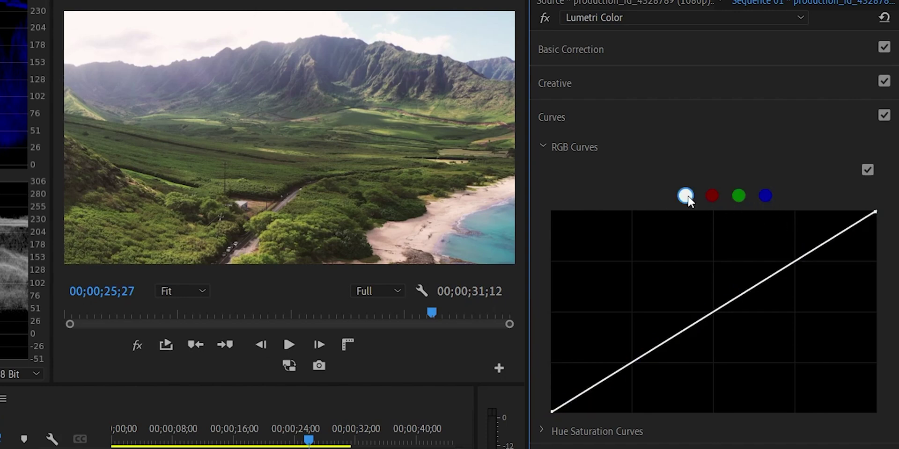
- Examine the white balance and tone controls in Basic Correction, and return to the Curves section
left_click(597, 56)
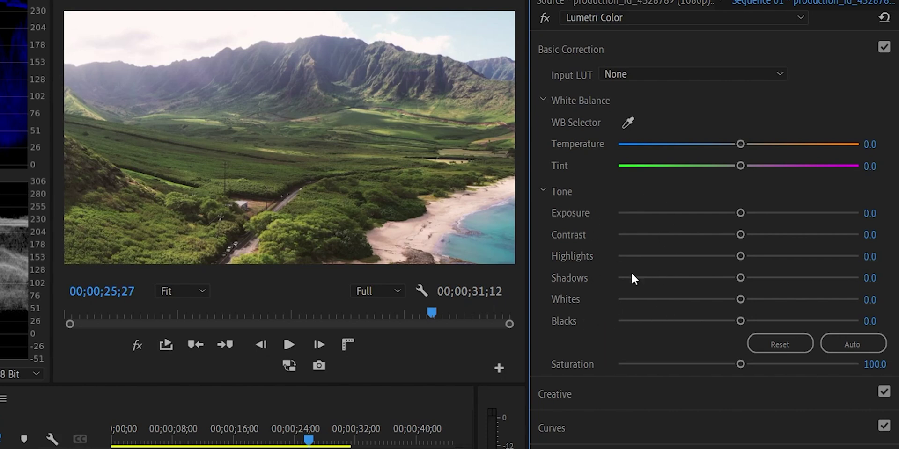
left_click(565, 53)
left_click(557, 119)
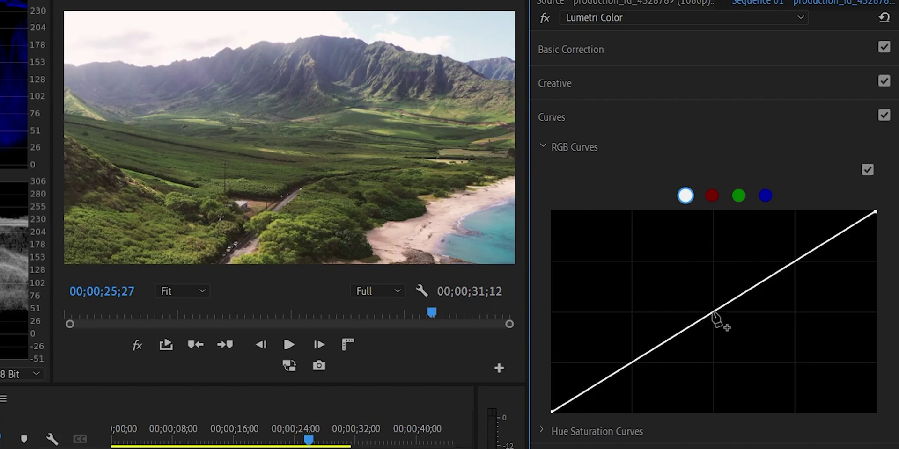
- Try darkening the midtones with a lowered midpoint on the white RGB curve, and reset the curve
left_click_drag(712, 313, 739, 339)
double_click(738, 339)
- Try moving the white curve's endpoints to brighten the highlights, lift the blacks and dim the whites, and reset the curve
left_click_drag(875, 211, 751, 209)
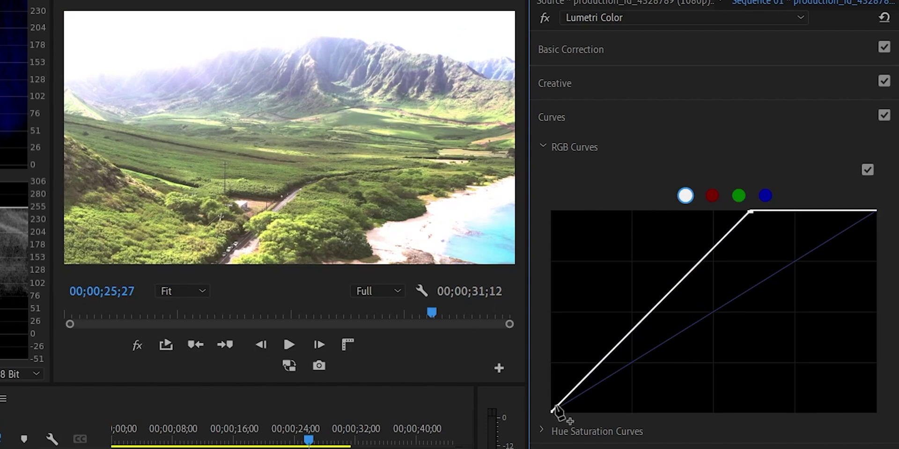
left_click_drag(552, 412, 531, 352)
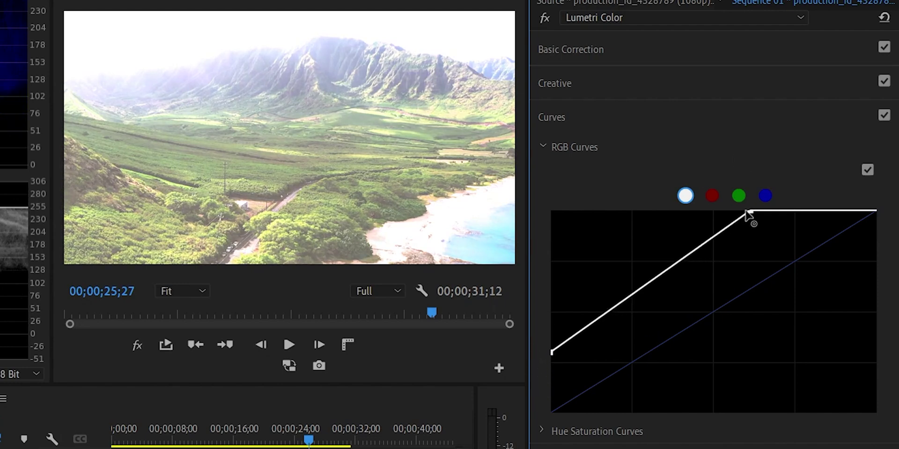
left_click_drag(748, 212, 886, 280)
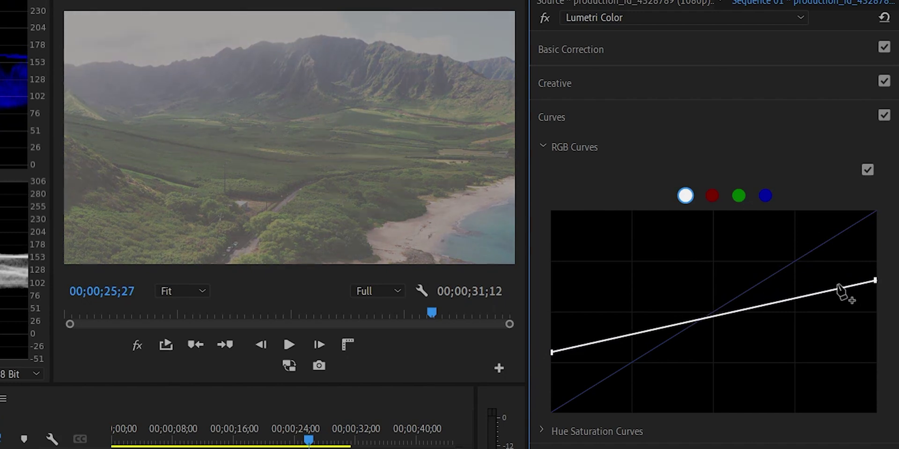
double_click(874, 280)
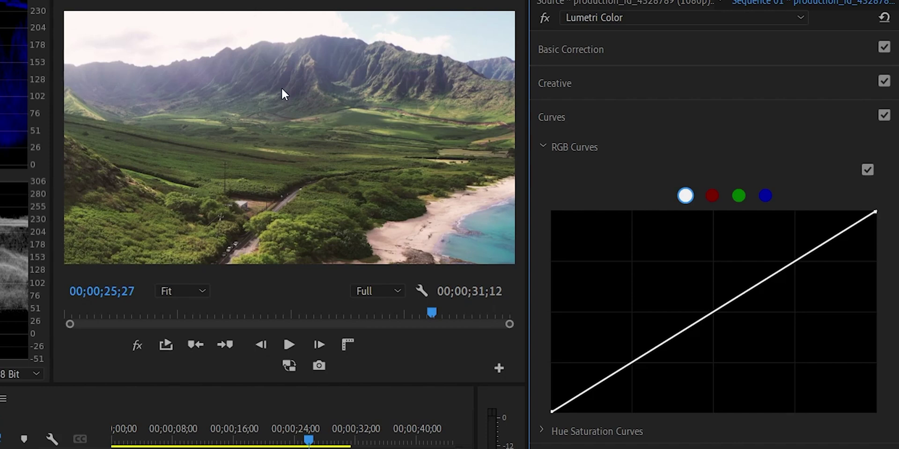
- Shape an S-curve on the white RGB curve by lowering the shadows, anchoring the midpoint and raising the highlights
left_click(628, 364)
left_click_drag(628, 364, 637, 374)
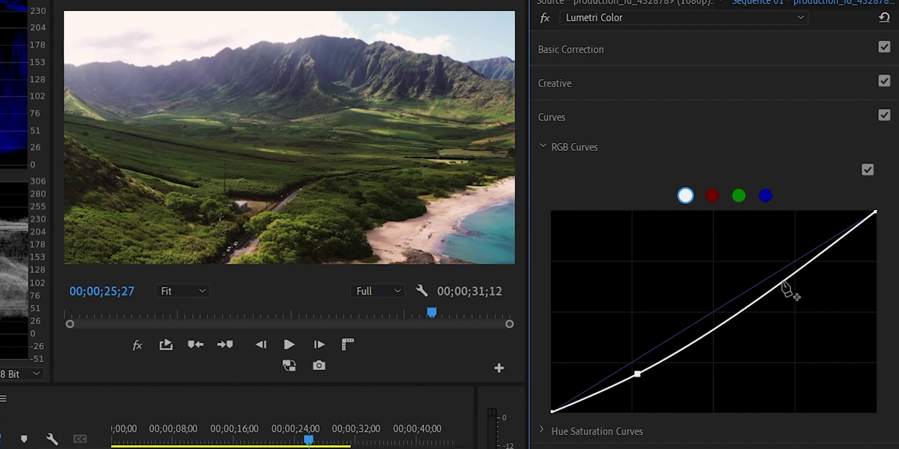
left_click(723, 323)
left_click_drag(724, 323, 714, 313)
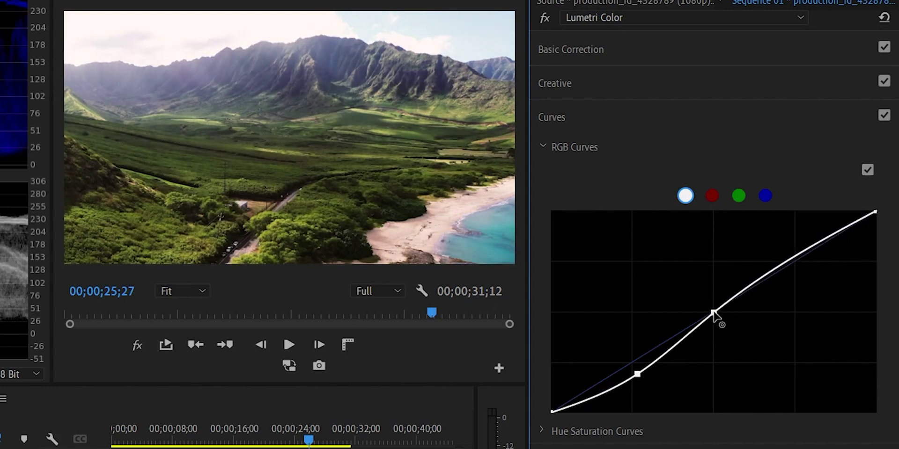
left_click(790, 262)
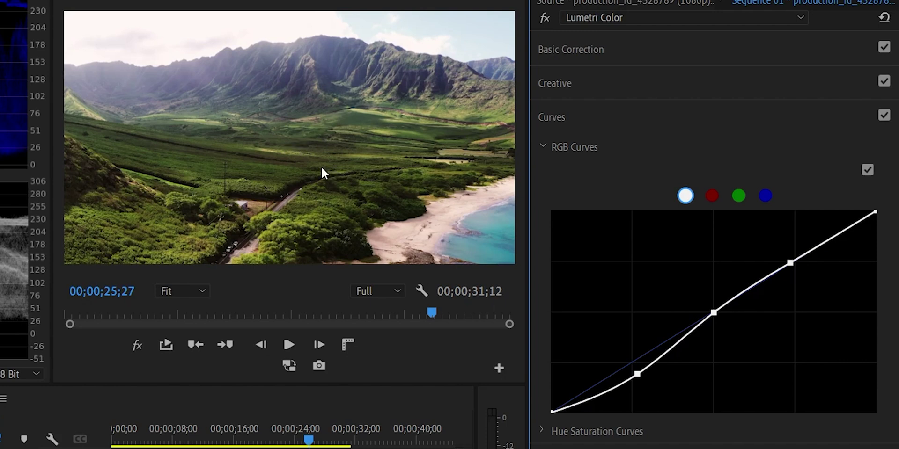
mouse_move(639, 373)
left_mouse_down()
mouse_move(650, 391)
mouse_move(624, 347)
mouse_move(643, 374)
left_mouse_up()
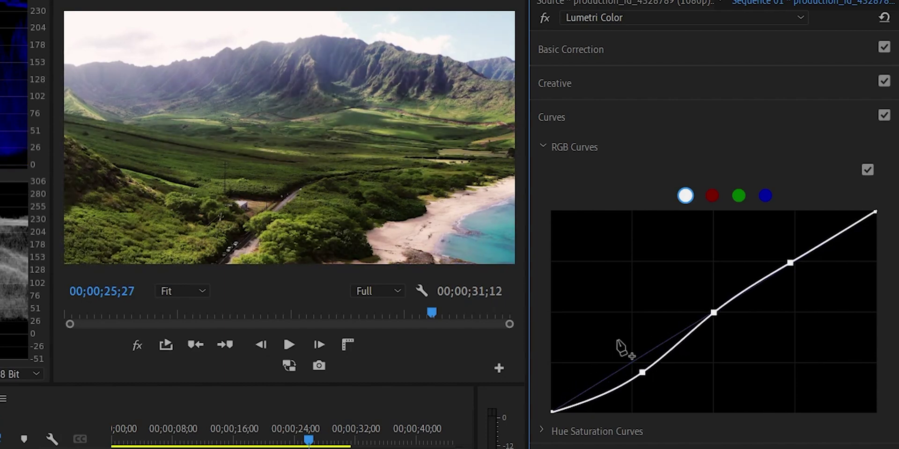
key("ctrl+s")
left_click_drag(790, 265, 775, 245)
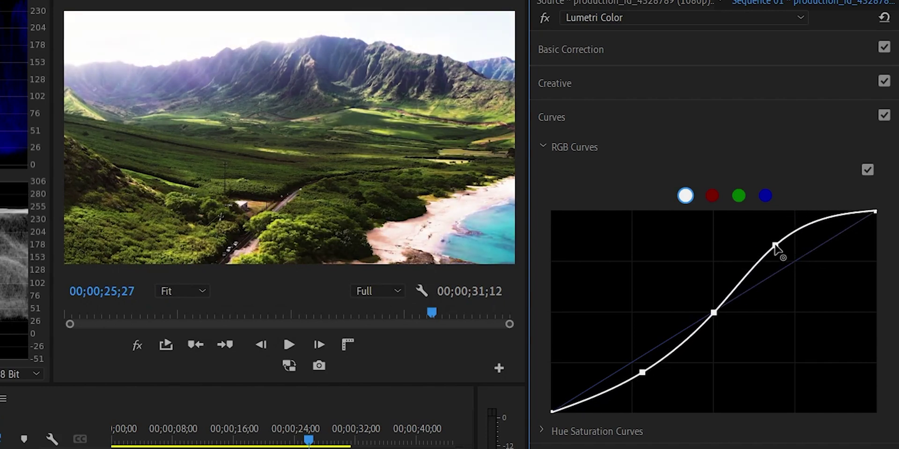
- Toggle the RGB Curves off and on to compare the shot with and without the S-curve
left_click(866, 169)
left_click(866, 170)
left_click(866, 170)
left_click(865, 170)
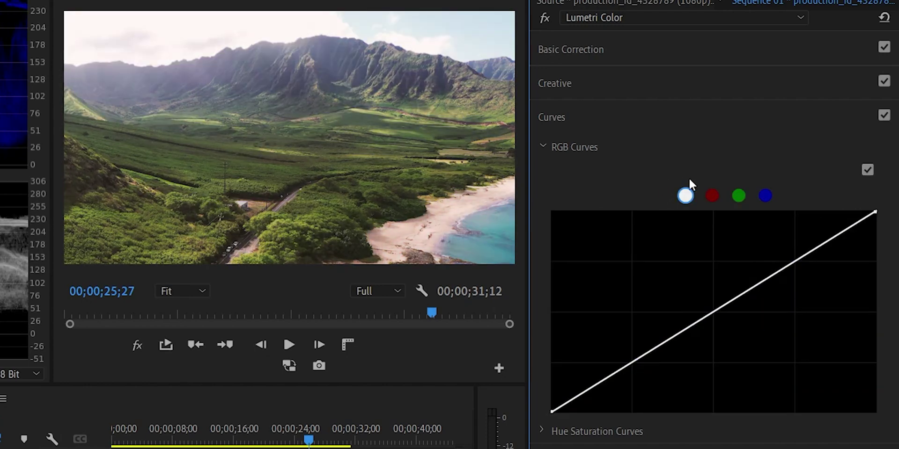
- View the separate red, green and blue channel curves
left_click(711, 194)
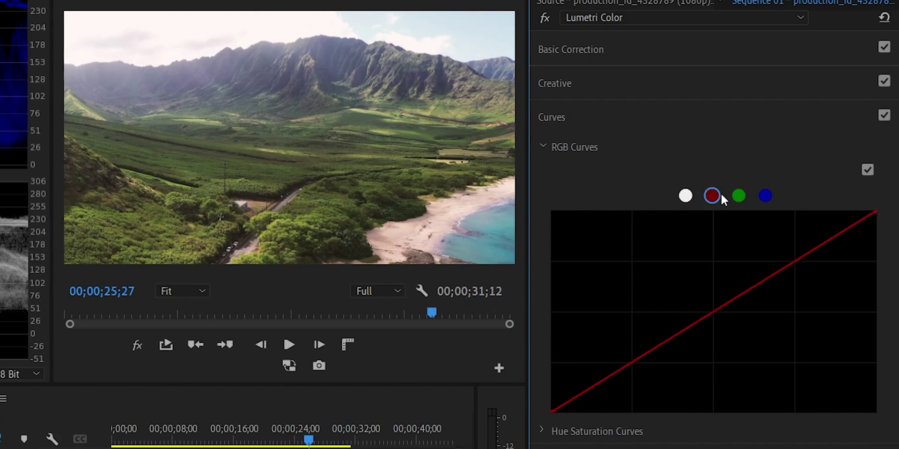
left_click(737, 196)
left_click(765, 195)
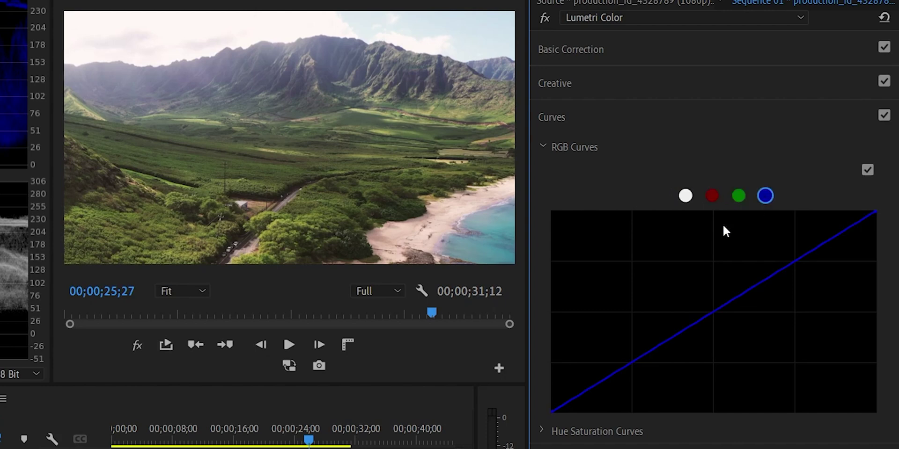
- Try lowering the midpoint of the red curve to reduce red in the shot, and reset the curve
left_click(712, 197)
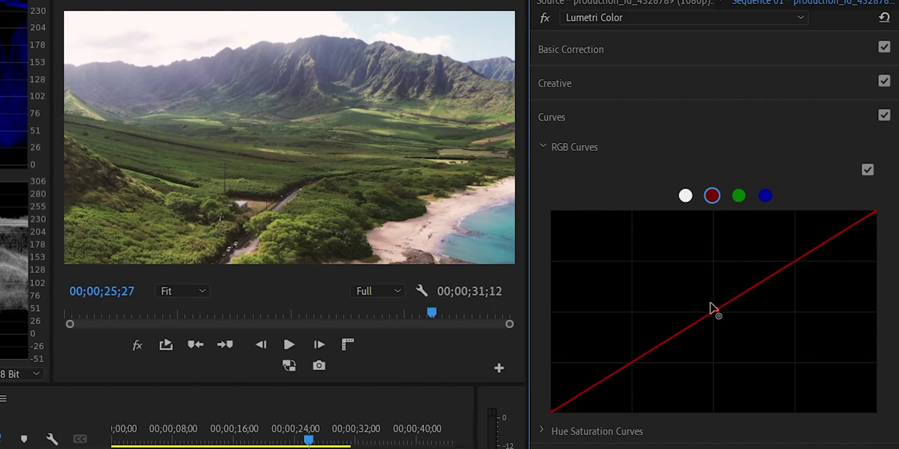
left_click_drag(715, 310, 745, 334)
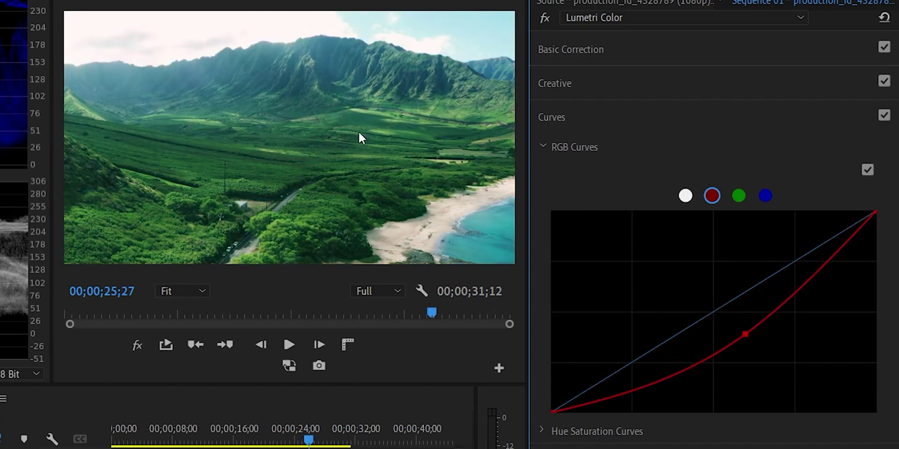
double_click(745, 335)
- Try lowering the midpoint of the green curve to reduce green in the shot, and reset the curve
left_click(740, 194)
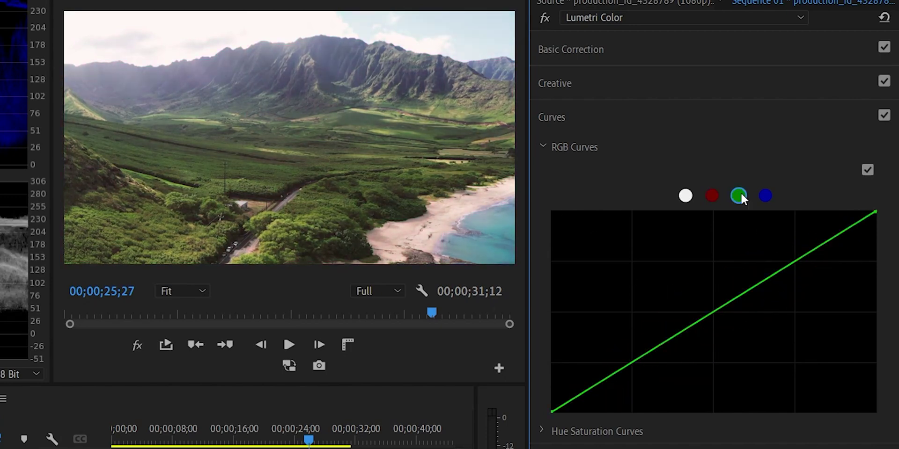
left_click_drag(708, 313, 740, 343)
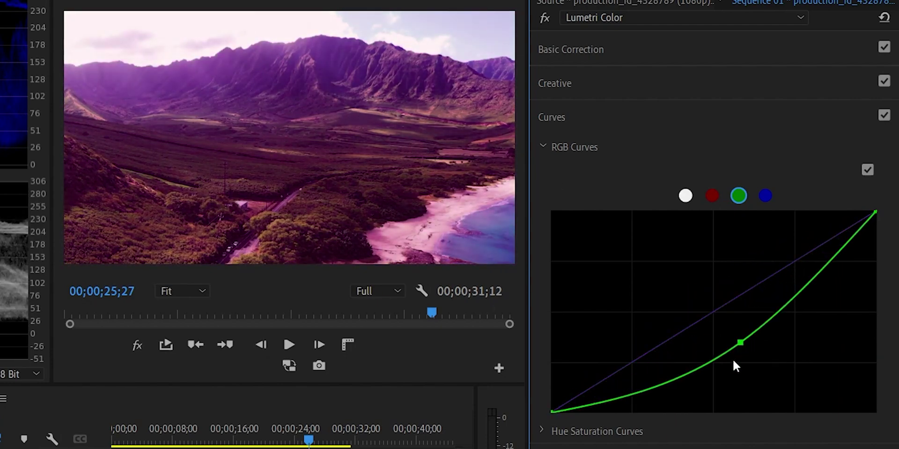
double_click(740, 344)
- Try lowering the midpoint of the blue curve to reduce blue in the shot, and reset the curve
left_click(765, 196)
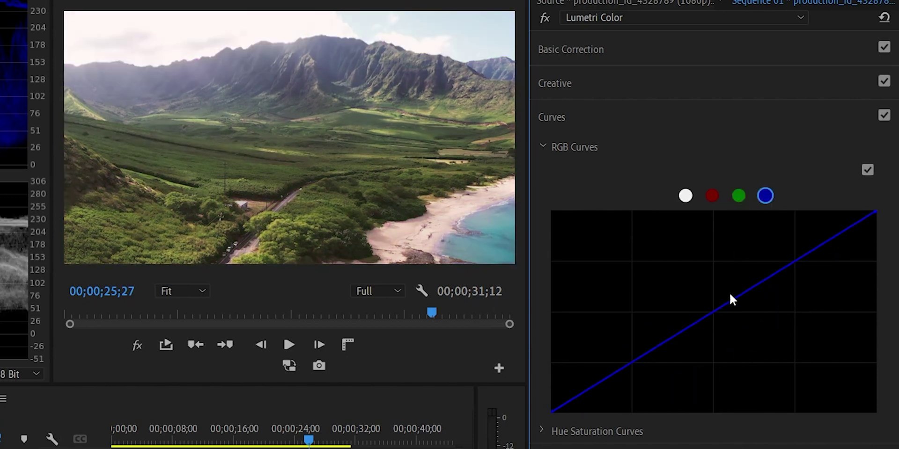
left_click_drag(713, 312, 731, 332)
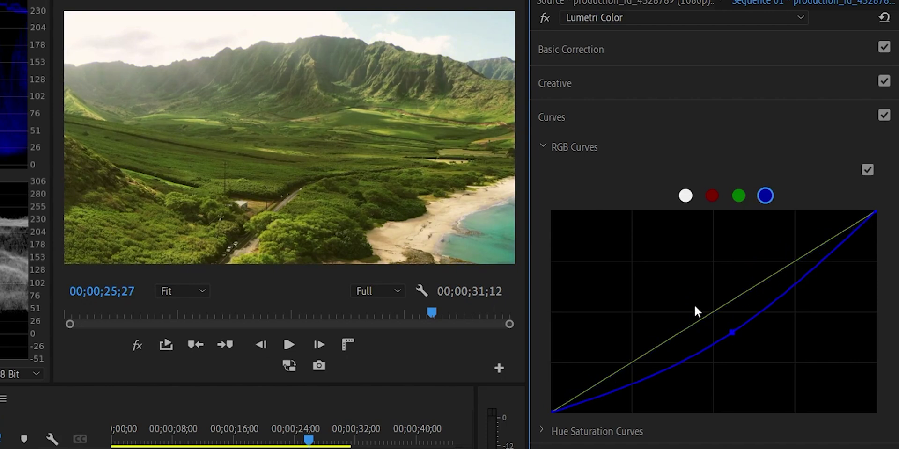
double_click(732, 338)
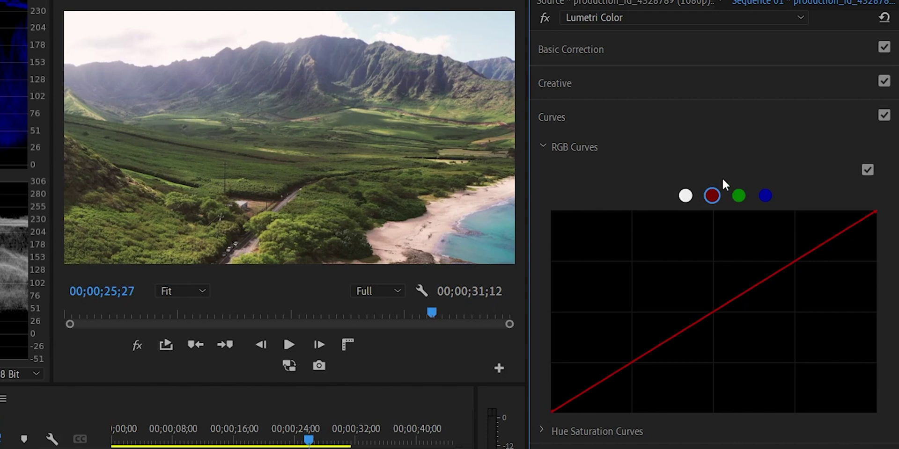
- Raise the shadows on the red curve, with anchor points holding the midtones and highlights on the diagonal
left_click(714, 313)
left_click_drag(633, 361, 624, 361)
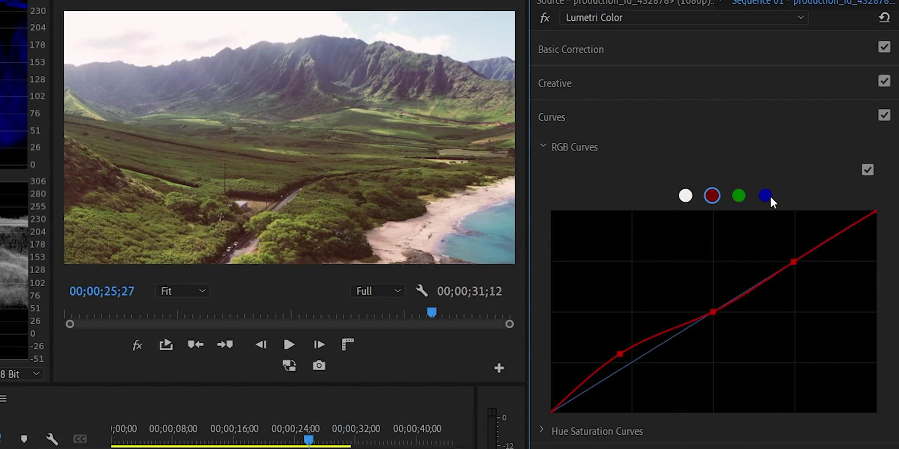
- Lower the highlights on the blue curve, with anchor points holding the shadows and midtones on the diagonal
left_click(765, 196)
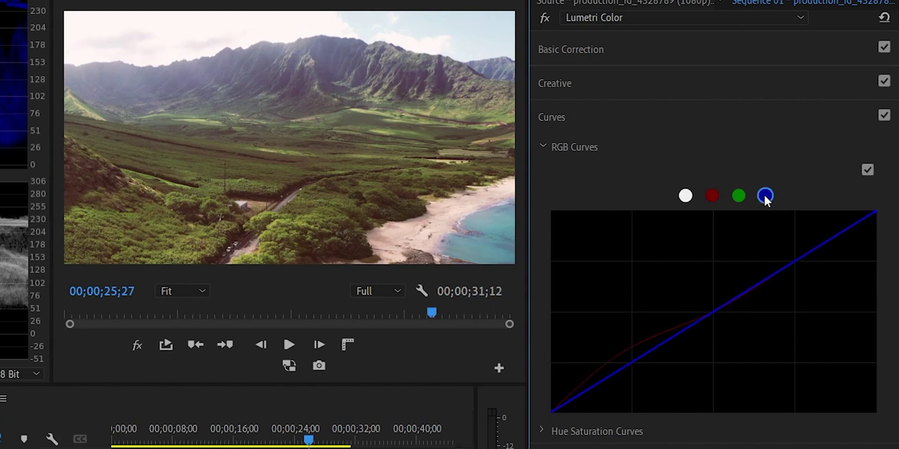
left_click(631, 362)
left_click(715, 311)
left_click_drag(798, 261, 807, 270)
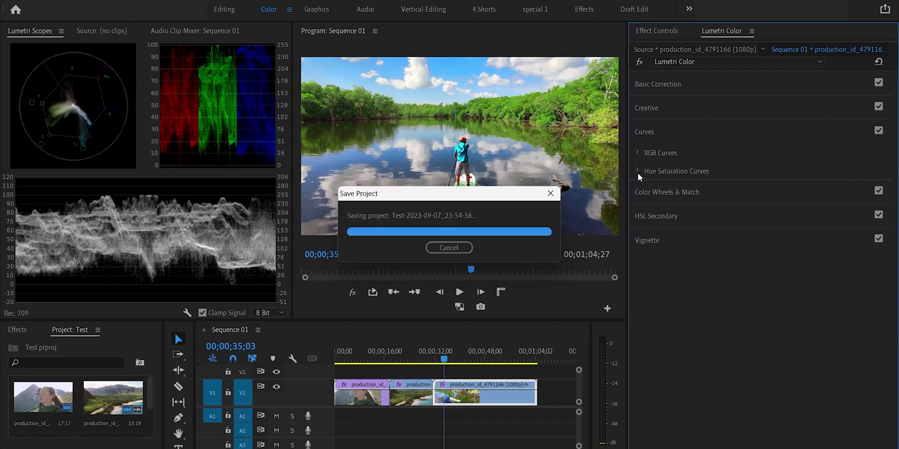
- Expand the Hue Saturation Curves and examine the Hue vs Sat, Hue vs Hue, Hue vs Luma and Luma vs Sat graphs
left_click(638, 173)
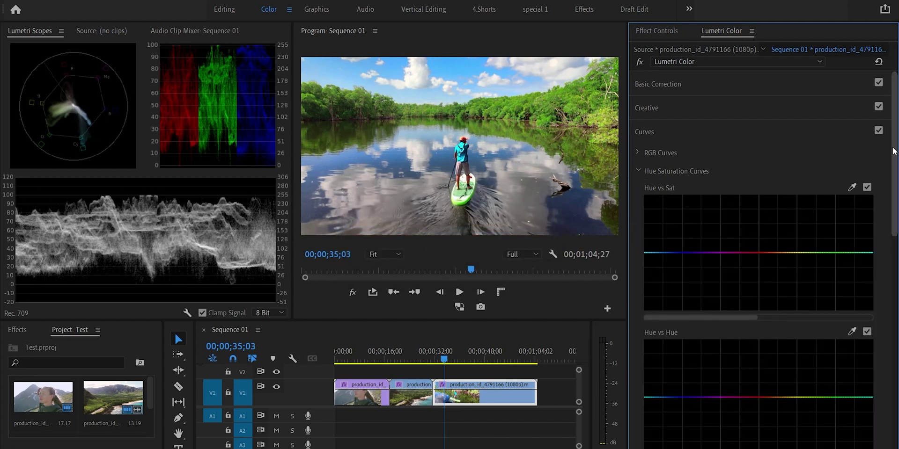
left_click_drag(894, 152, 896, 286)
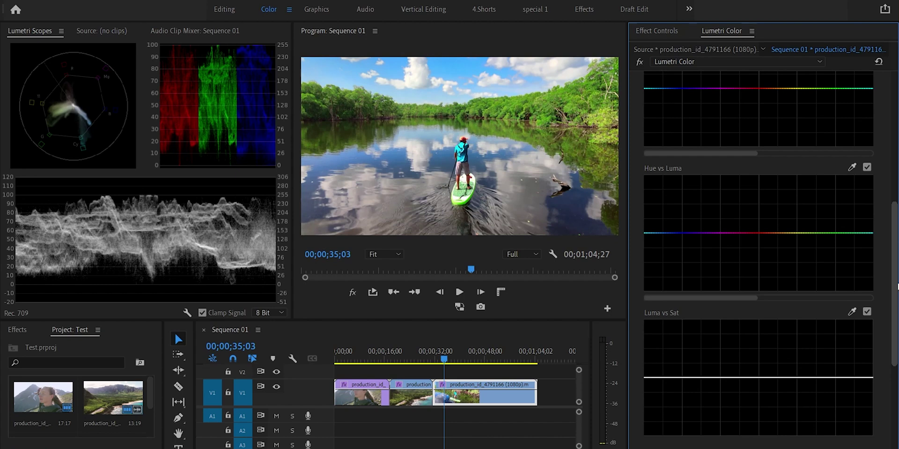
left_click_drag(897, 284, 897, 285)
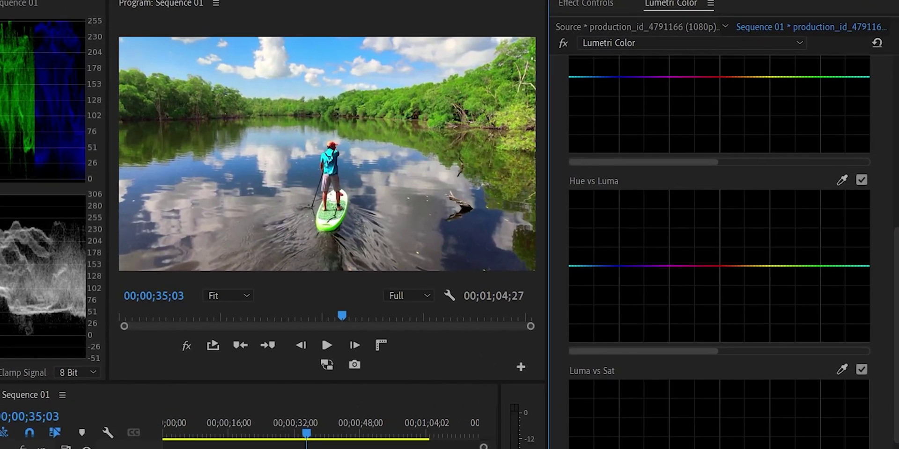
left_click_drag(896, 284, 897, 158)
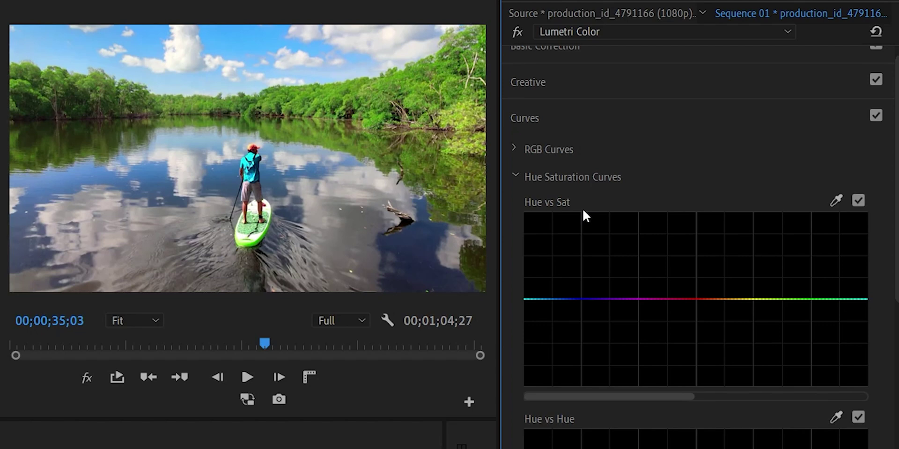
scroll(584, 178, "up", 1)
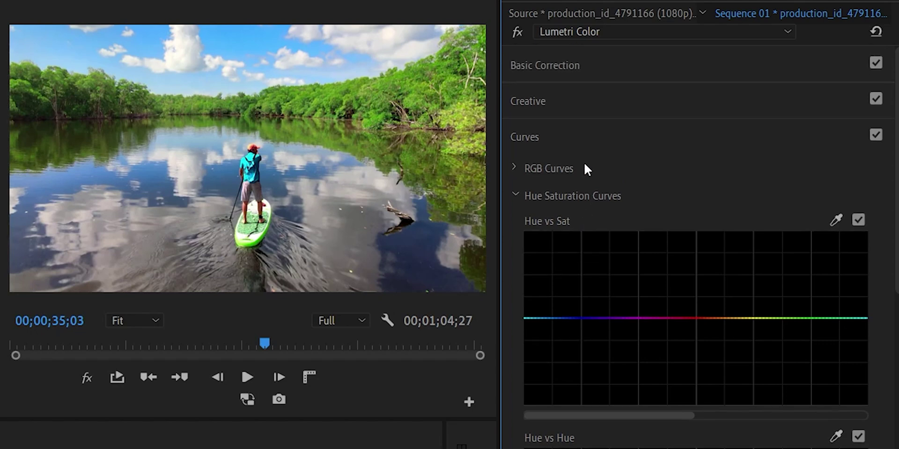
- Try raising the Creative saturation to 105.2 on the paddleboard clip, and reset it to its default
left_click(568, 104)
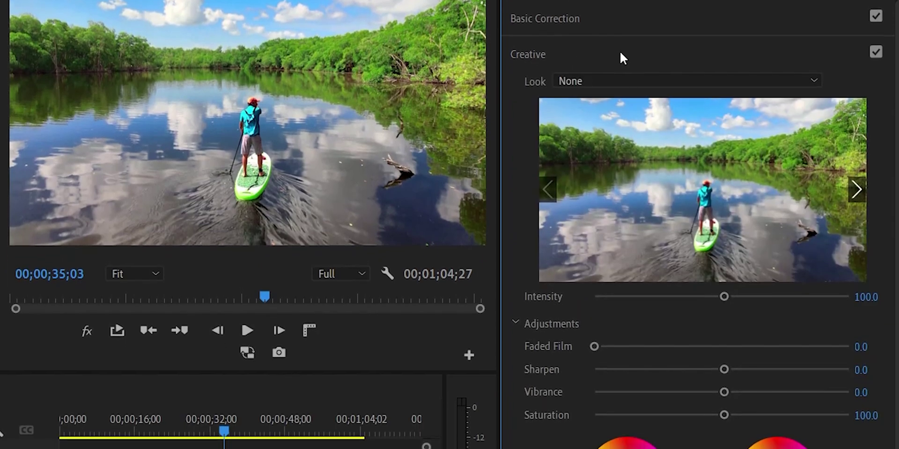
mouse_move(724, 416)
left_mouse_down()
mouse_move(780, 415)
mouse_move(682, 415)
mouse_move(729, 415)
left_mouse_up()
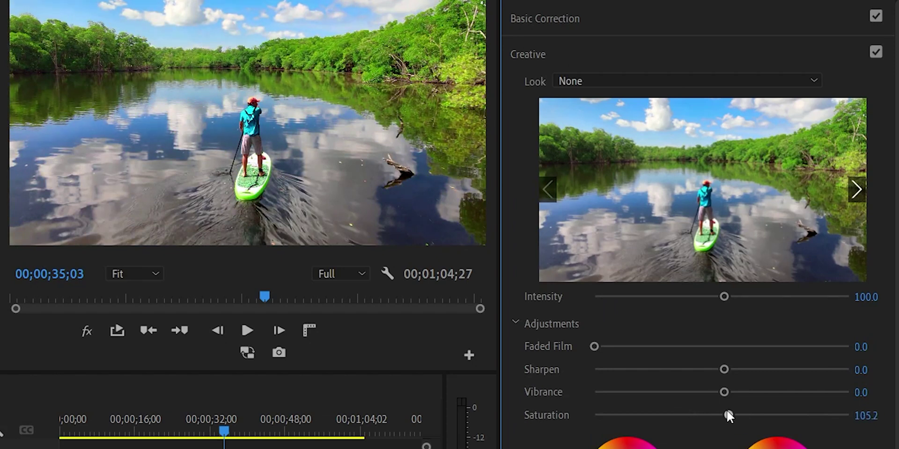
double_click(727, 414)
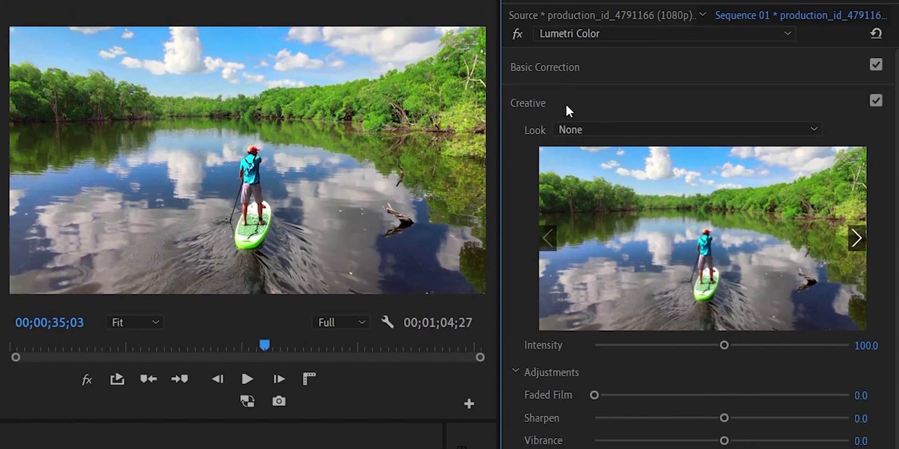
- Try sampling the blue sky for the Hue vs Sat curve and changing its saturation, and clear the curve's points
left_click(566, 105)
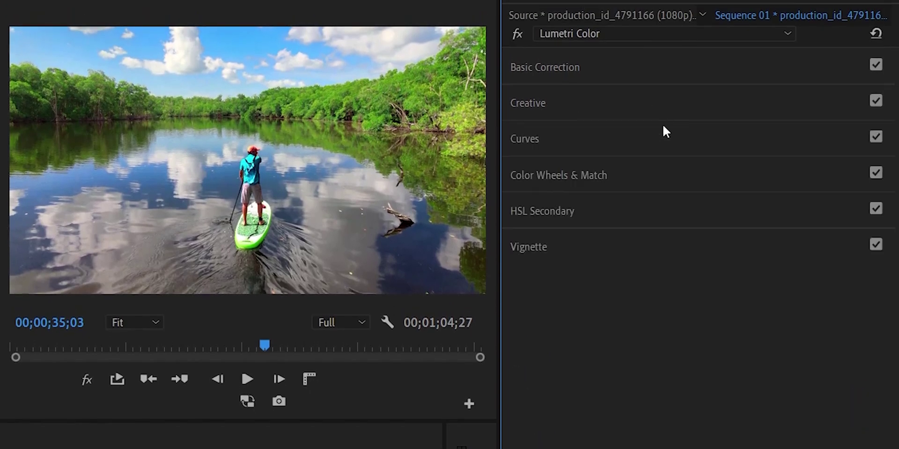
left_click(634, 140)
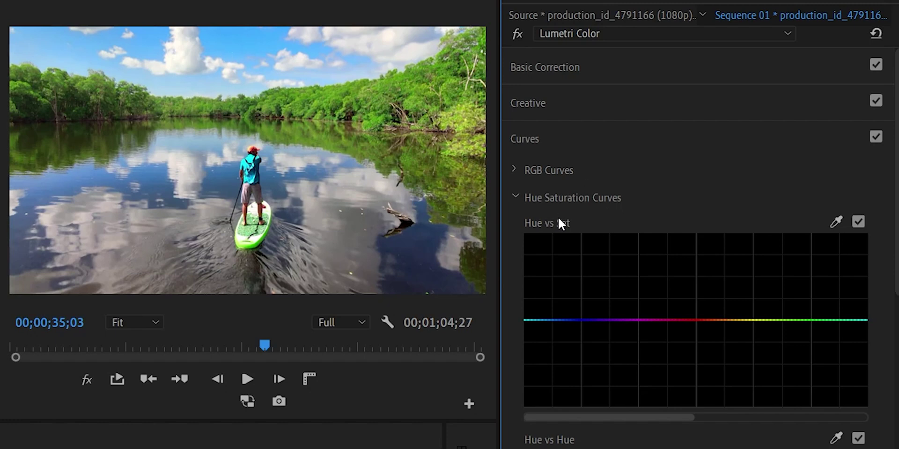
left_click(836, 222)
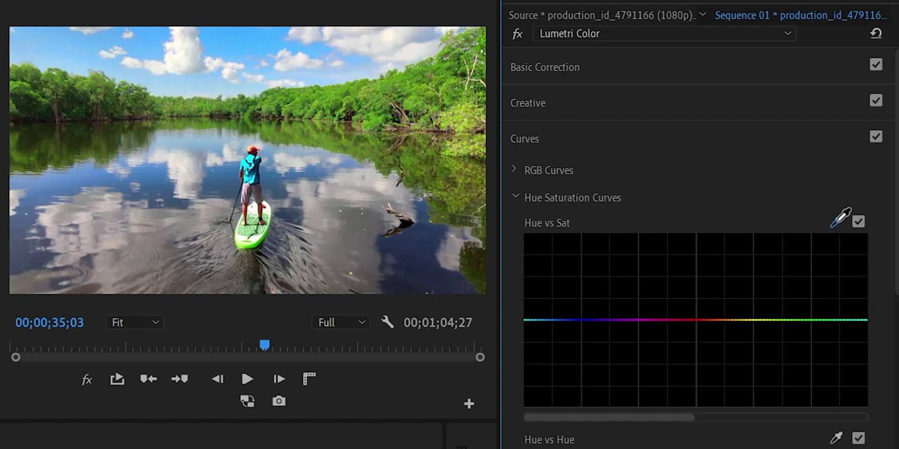
left_click(233, 34)
left_click_drag(558, 320, 562, 395)
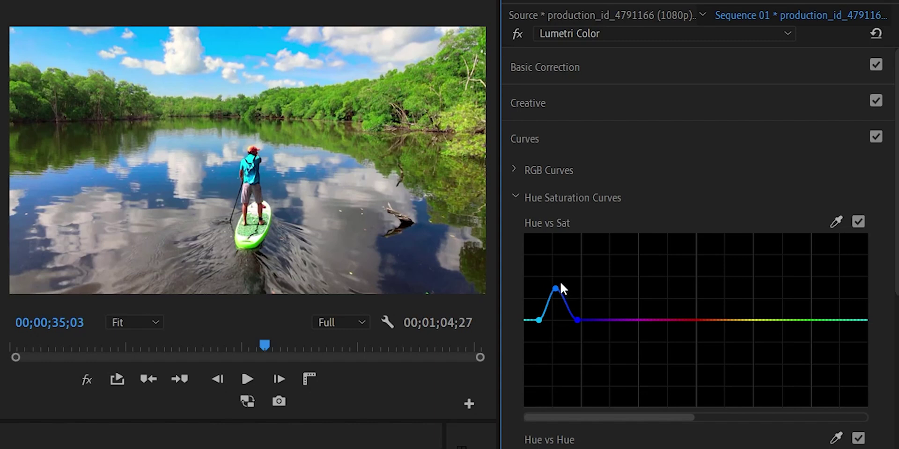
left_click(555, 288, "ctrl")
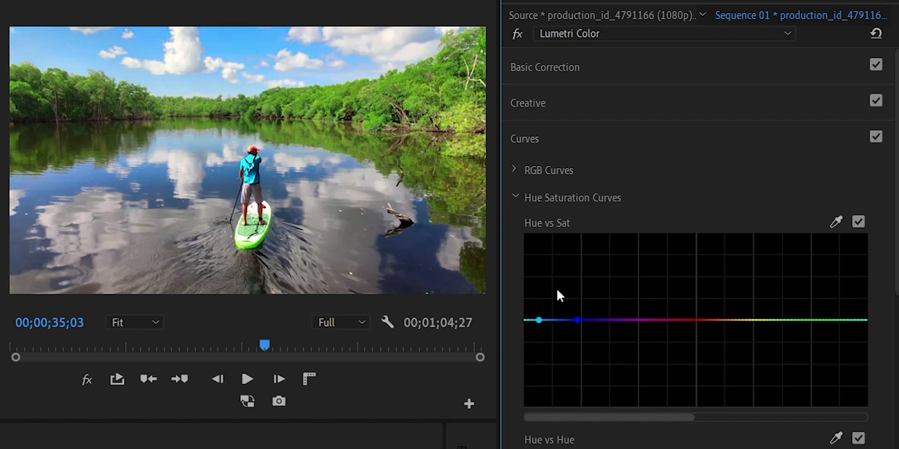
double_click(577, 322)
- Try raising the blue saturation on Hue vs Sat with a manually placed point between two anchor points
left_click(580, 320)
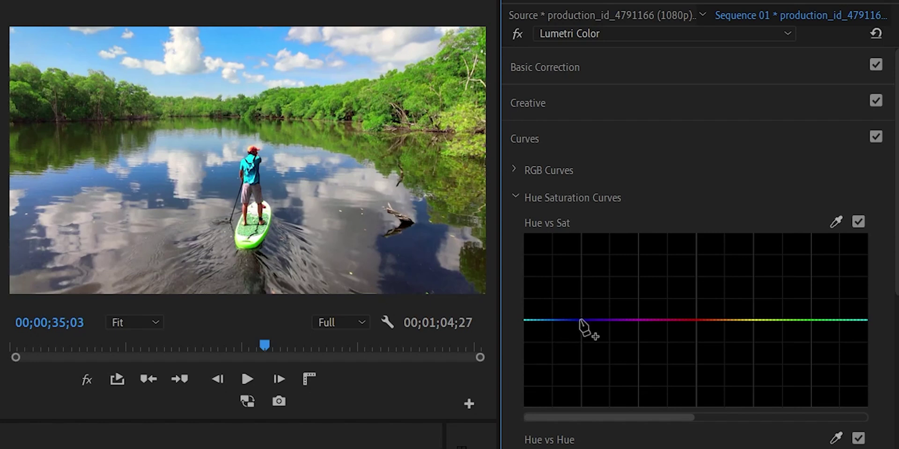
left_click(555, 320)
left_click(617, 320)
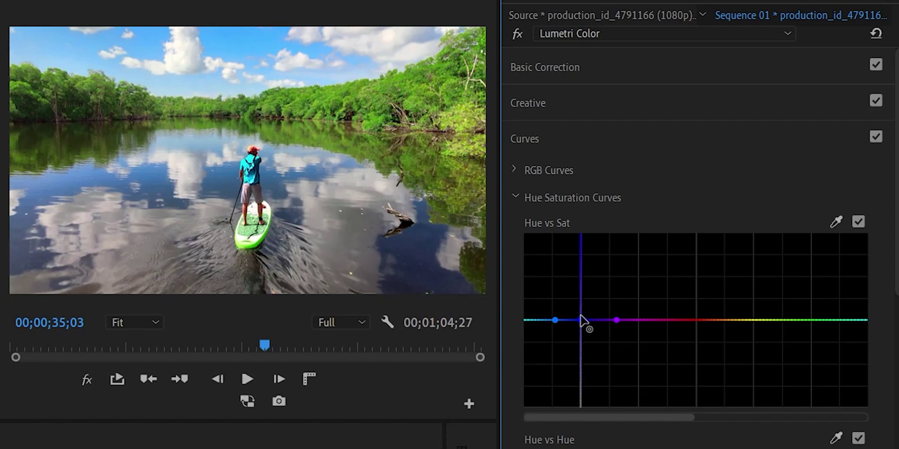
left_click_drag(581, 319, 584, 284)
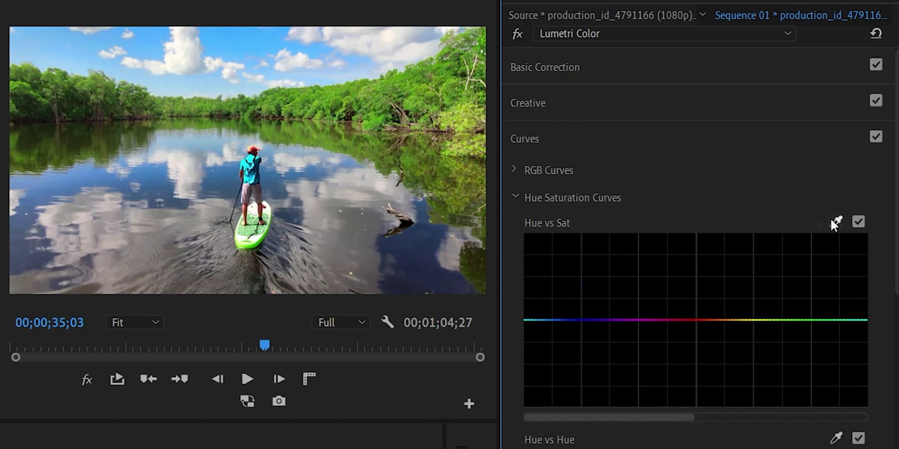
- Sample the blue sky for the Hue vs Sat curve and raise its saturation slightly
left_click(832, 220)
left_click(241, 31)
left_click_drag(560, 321, 558, 313)
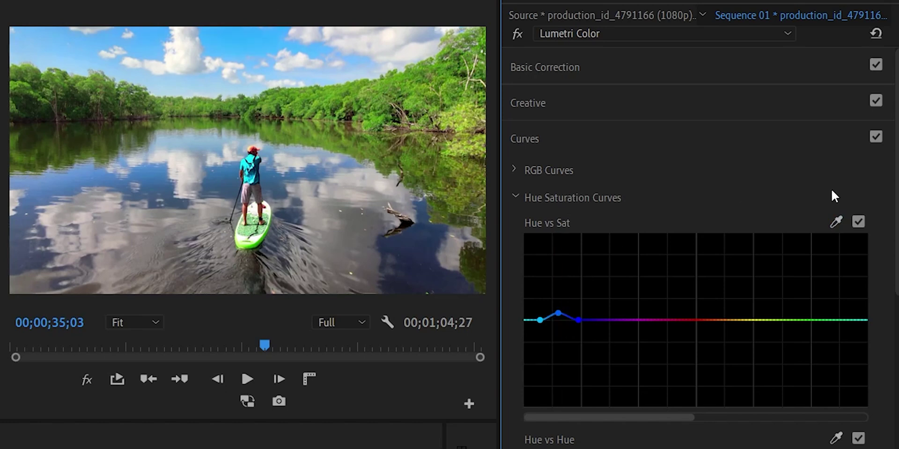
- Sample the green trees for the Hue vs Sat curve, raise their saturation, and compare the image with the curve off and on
left_click(834, 222)
left_click(419, 102)
left_click_drag(785, 322, 784, 300)
left_click(857, 222)
left_click(857, 222)
left_click(857, 220)
left_click(856, 220)
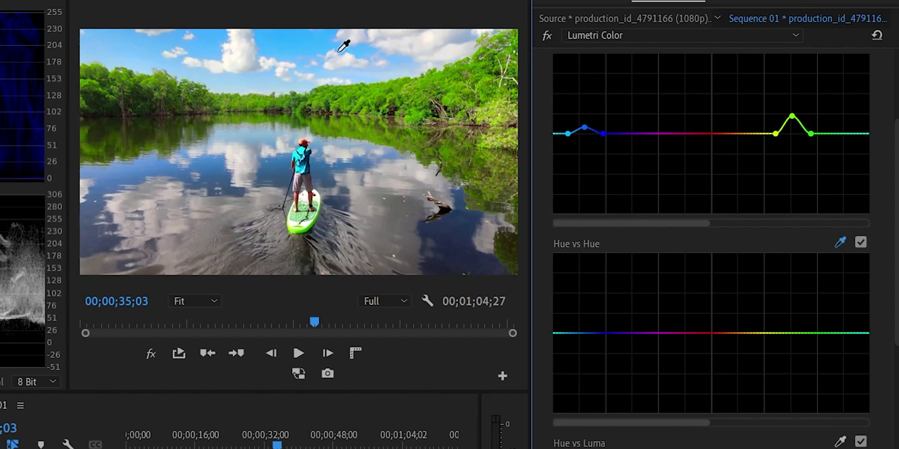
- Sample the sky and the trees for the Hue vs Hue curve, shifting the sky toward teal and the trees toward orange-red
left_click(302, 45)
left_click_drag(583, 335, 616, 332)
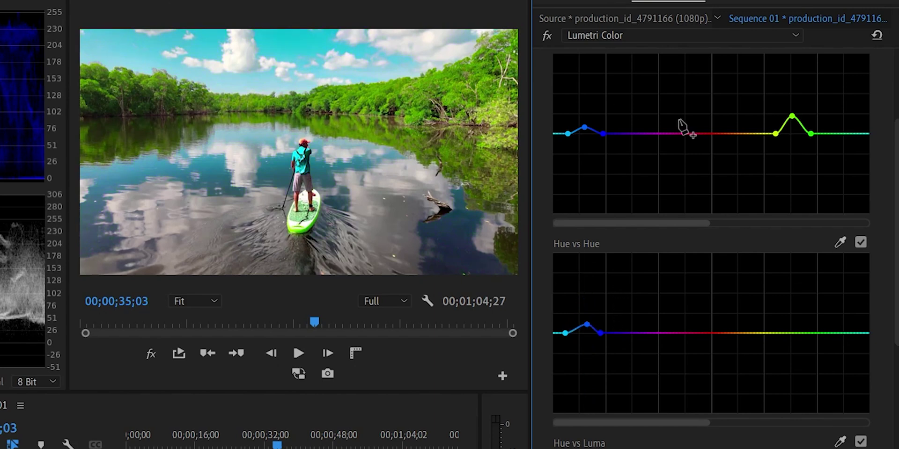
left_click(840, 242)
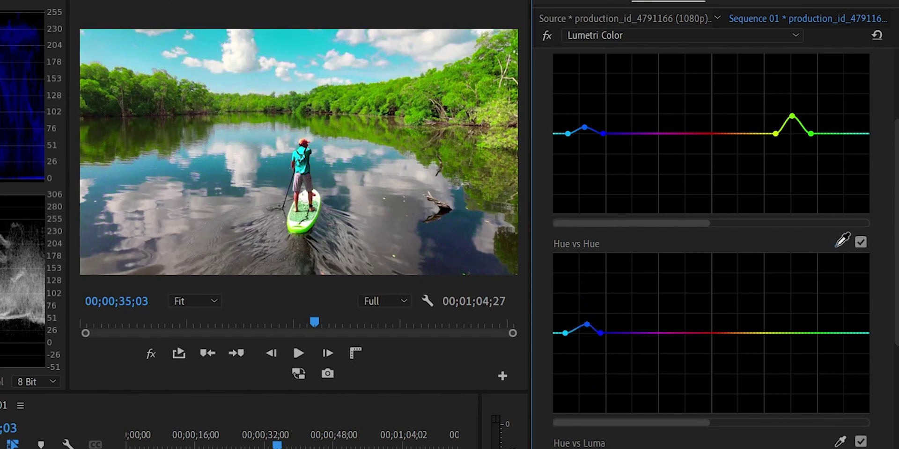
left_click(379, 76)
left_click_drag(798, 333, 797, 302)
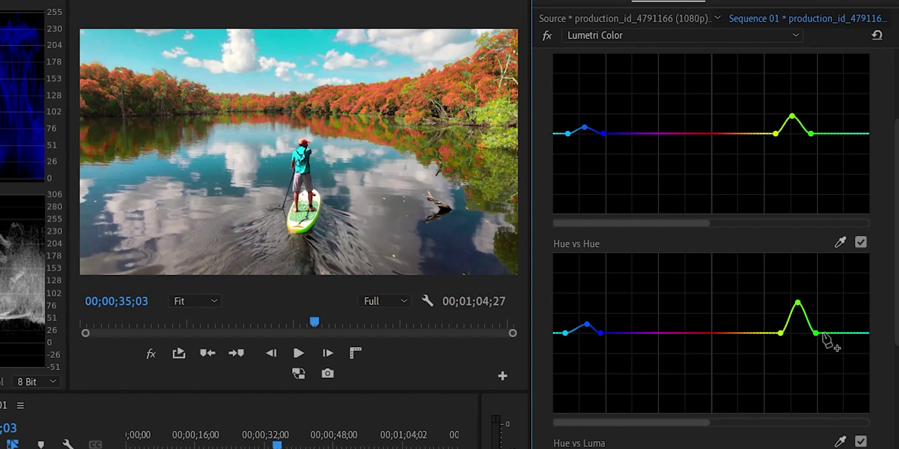
- Widen the green range on the Hue vs Hue curve and compare the image with the curve off and on
mouse_move(816, 333)
left_mouse_down()
mouse_move(776, 332)
mouse_move(824, 334)
left_mouse_up()
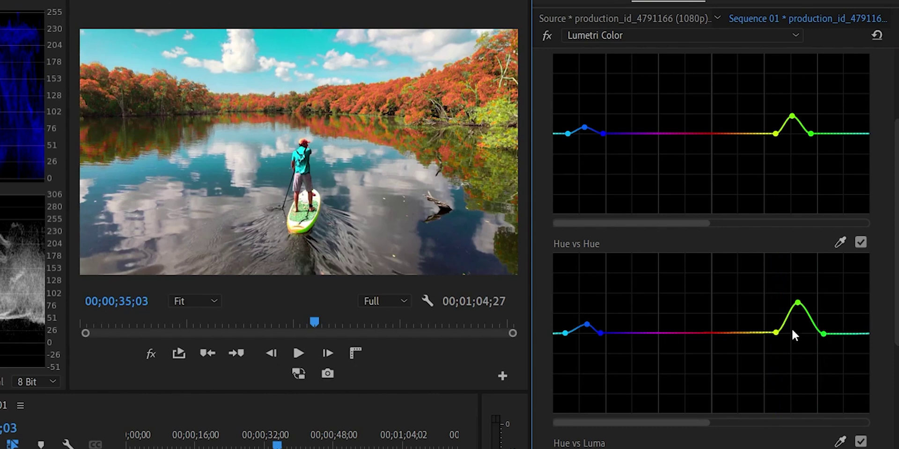
left_click(857, 241)
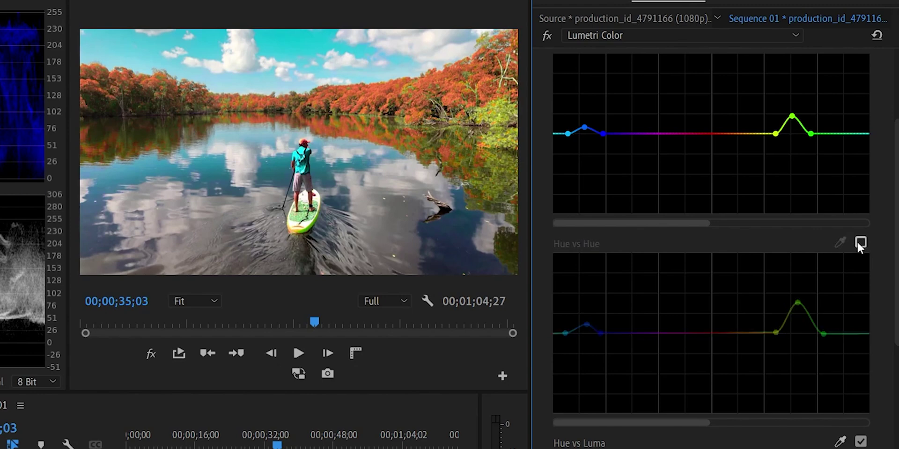
left_click(857, 242)
left_click(859, 240)
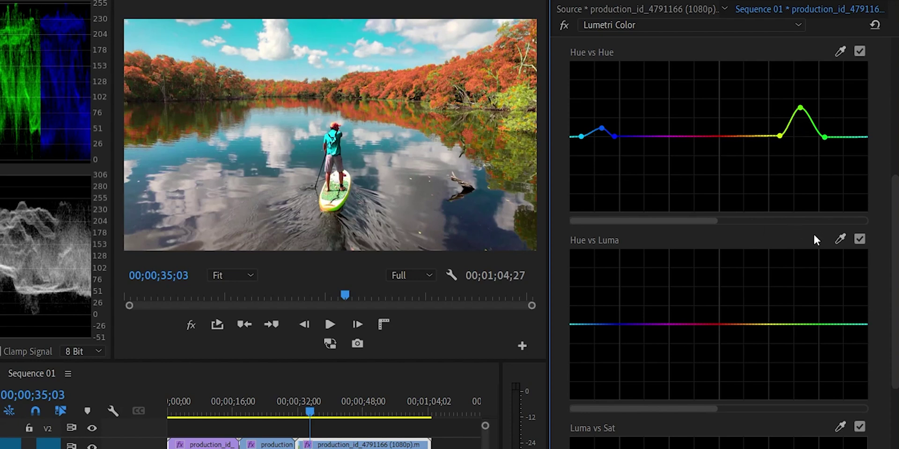
- Sample the sky for the Hue vs Luma curve and raise its brightness slightly
left_click(840, 239)
left_click(342, 33)
mouse_move(598, 318)
left_mouse_down()
mouse_move(598, 305)
mouse_move(597, 342)
mouse_move(593, 318)
left_mouse_up()
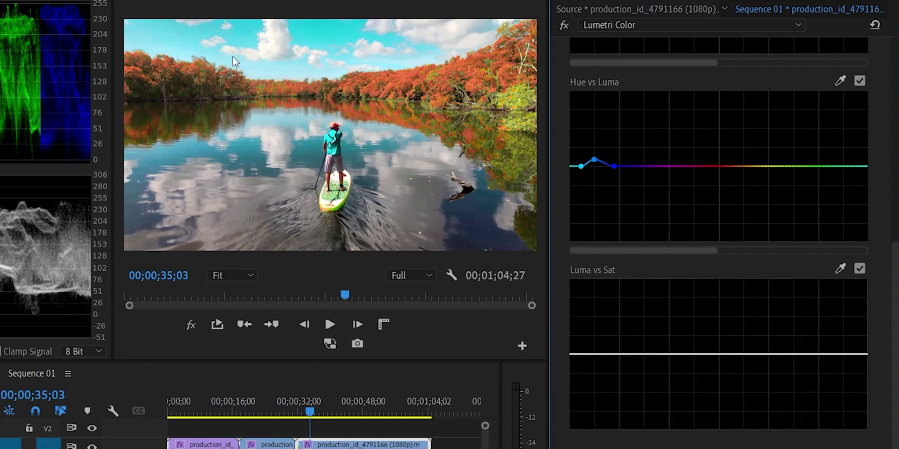
- Try raising and lowering the highlights' saturation on the Luma vs Sat curve, with an anchor point at the midtones
left_click(718, 354)
left_click_drag(767, 354, 768, 326)
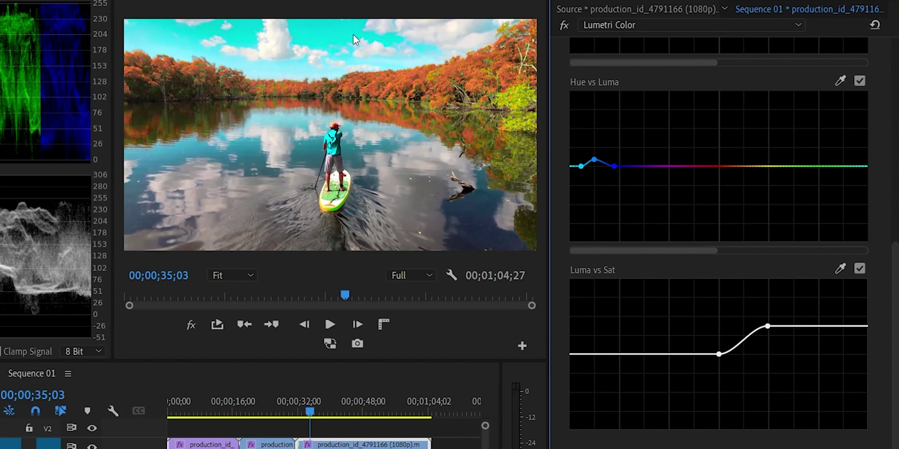
left_click_drag(768, 327, 768, 367)
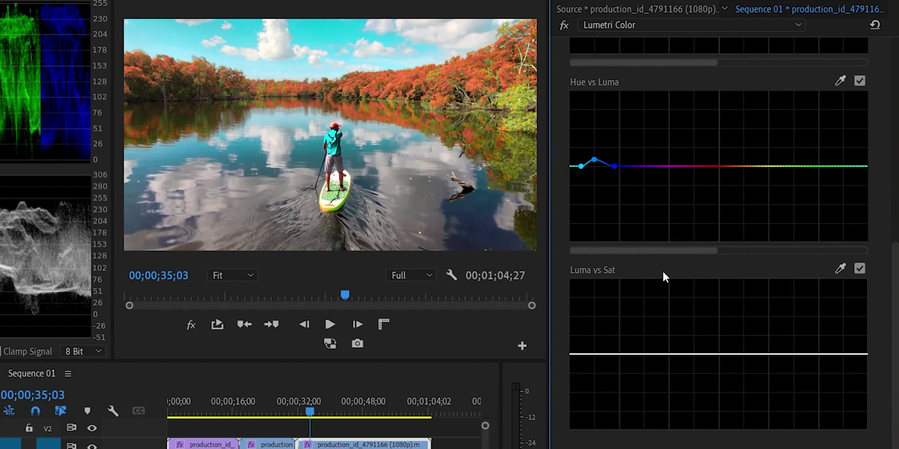
- Try lowering and raising the shadows' saturation on the Luma vs Sat curve with a midtone anchor, and reset the curve
left_click(719, 354)
left_click_drag(669, 354, 670, 399)
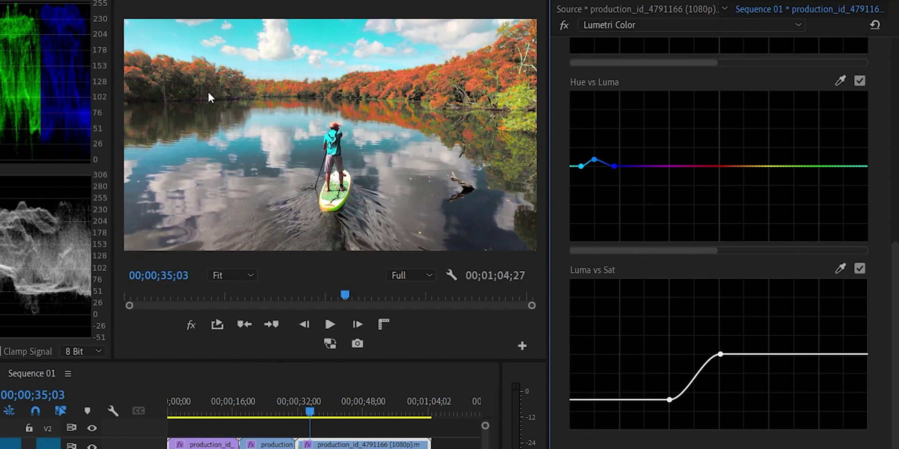
left_click_drag(669, 400, 662, 314)
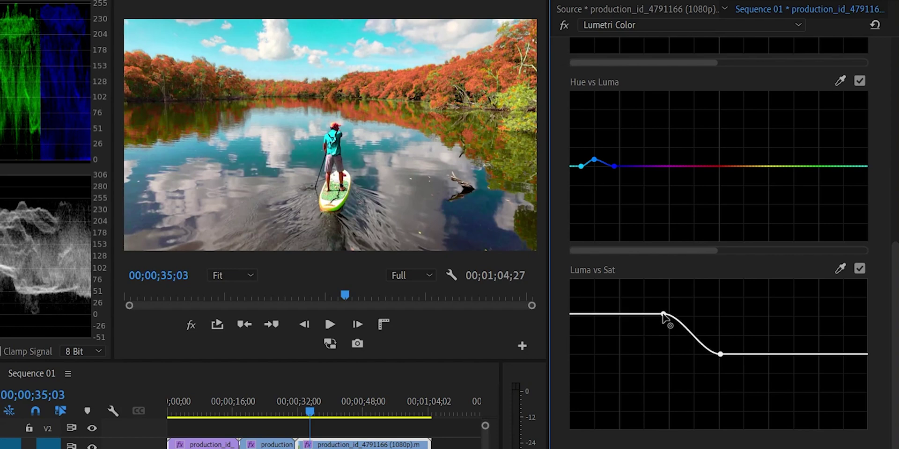
double_click(663, 314)
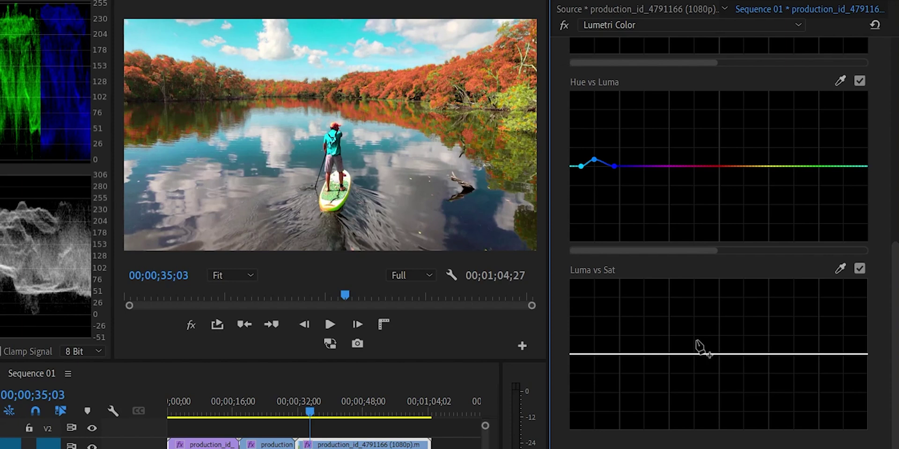
- Raise the midtones' saturation on the Luma vs Sat curve, with anchor points holding the shadows and highlights
left_click(667, 354)
left_click(767, 355)
left_click_drag(719, 354, 718, 319)
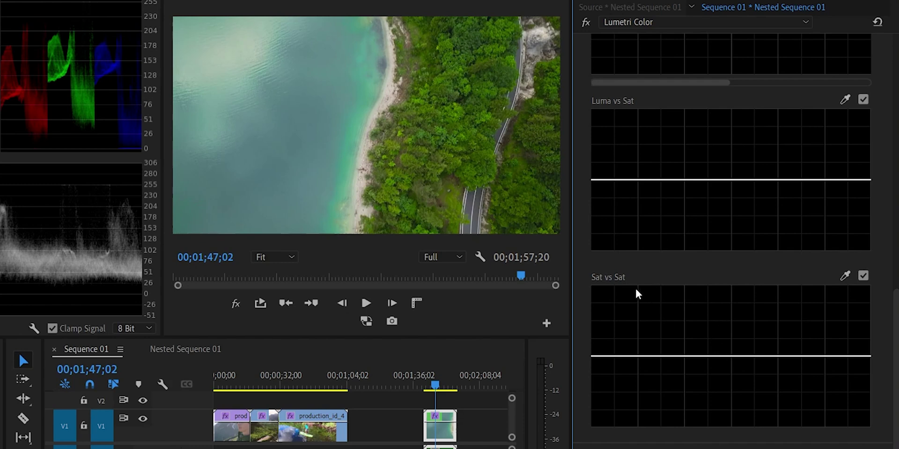
- On the lake clip's Sat vs Sat curve, try raising the highly saturated areas and lowering the weakly saturated ones around a central anchor
left_click(686, 356)
left_click_drag(723, 356, 725, 318)
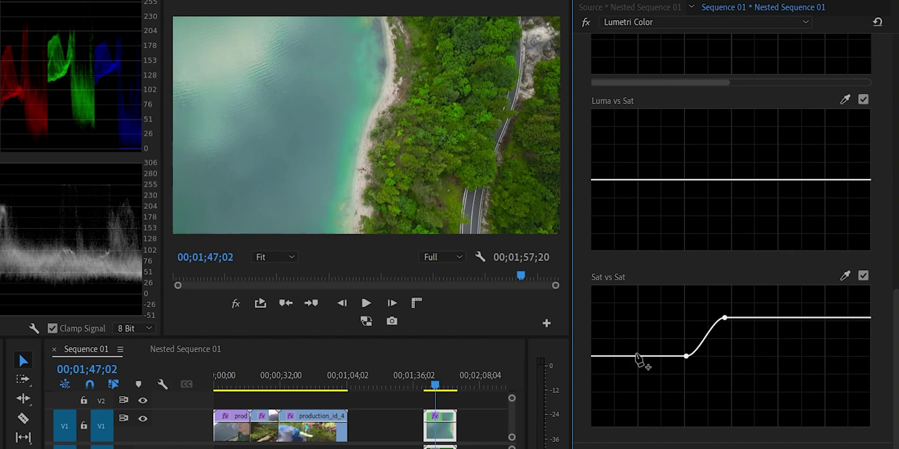
left_click(635, 356)
left_click_drag(635, 356, 641, 396)
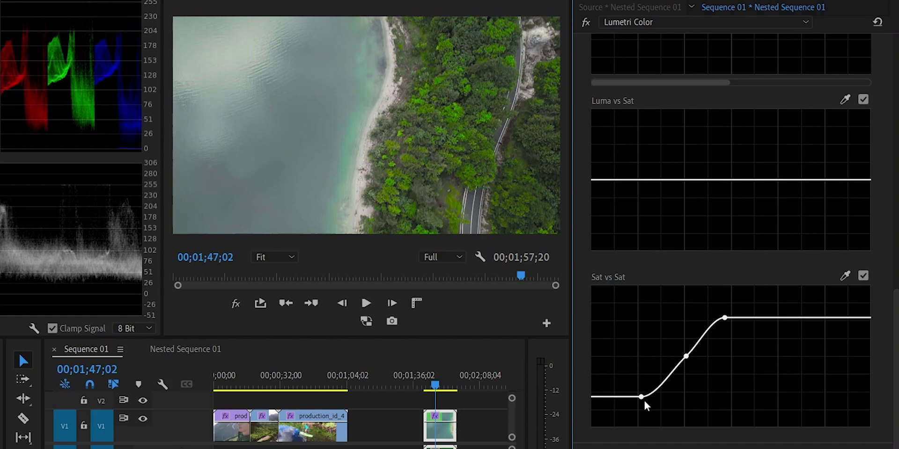
- Try raising the weakly saturated areas and lowering the highly saturated ones on Sat vs Sat, and reset the curve
left_click_drag(642, 399, 631, 323)
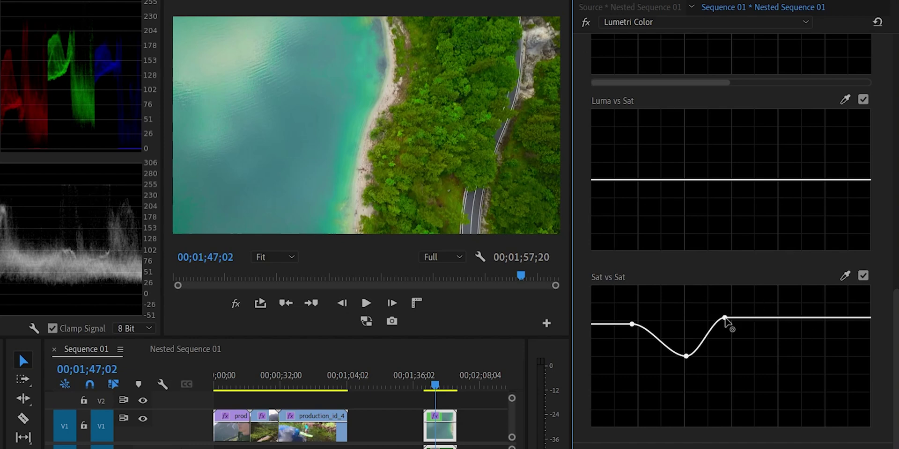
left_click_drag(725, 320, 728, 382)
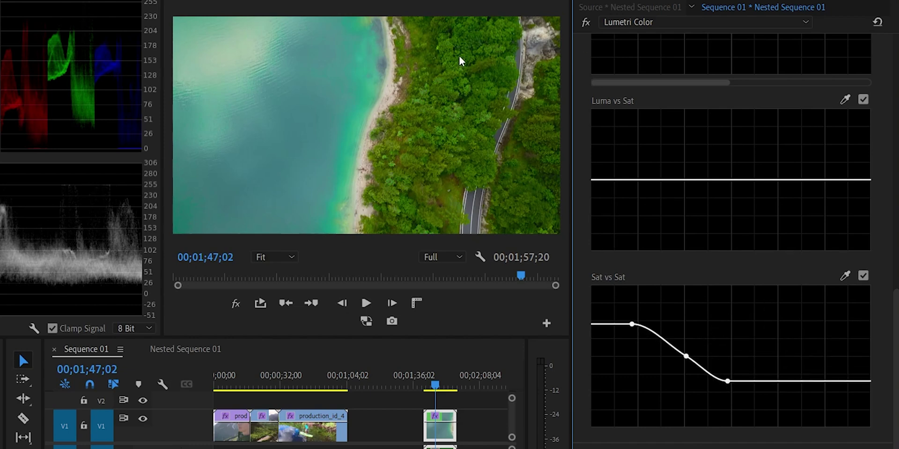
double_click(687, 360)
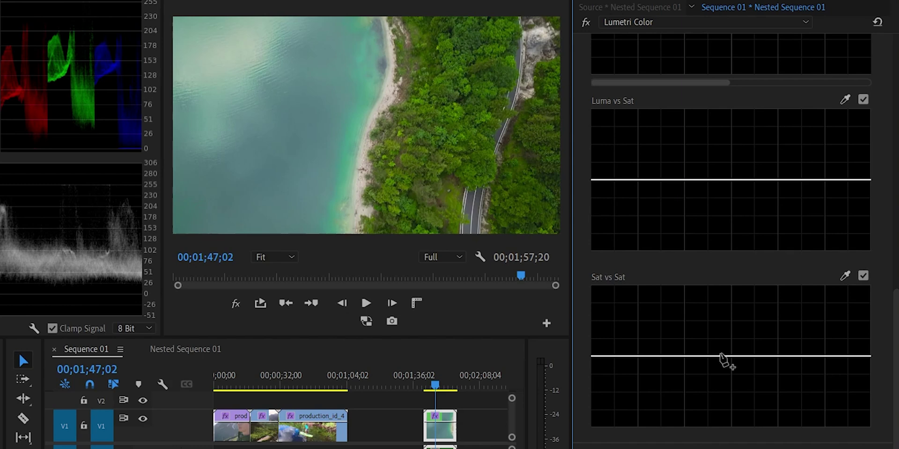
- Slightly raise the less saturated areas and lower the more saturated areas on Sat vs Sat, and compare with the curve off and on
left_click(707, 356)
mouse_move(654, 356)
left_mouse_down()
mouse_move(651, 337)
mouse_move(651, 345)
left_mouse_up()
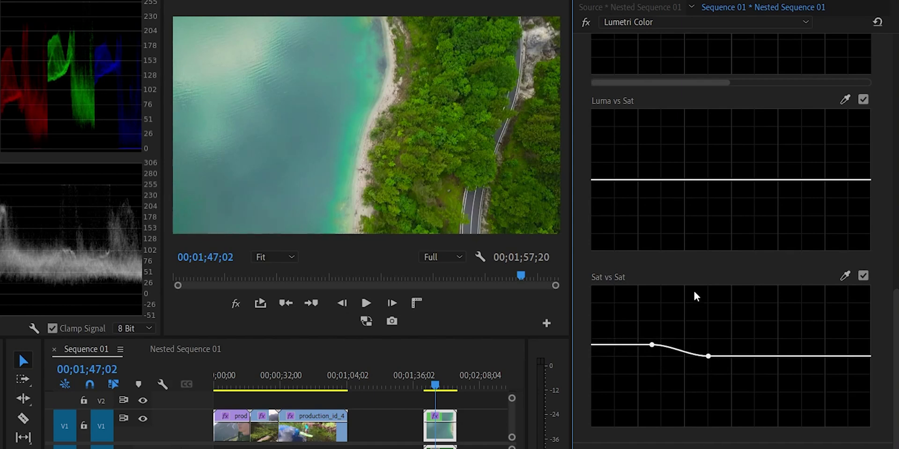
left_click_drag(731, 356, 702, 363)
left_click_drag(651, 345, 649, 348)
left_click_drag(729, 383, 751, 386)
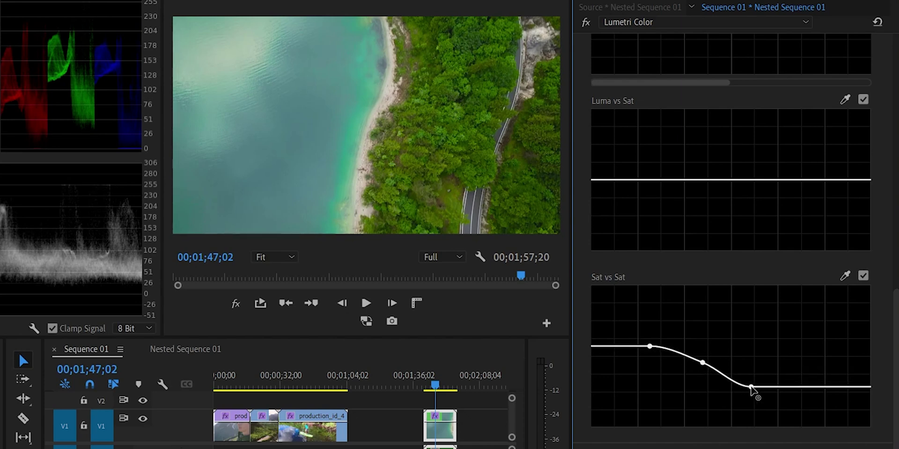
left_click_drag(649, 348, 653, 346)
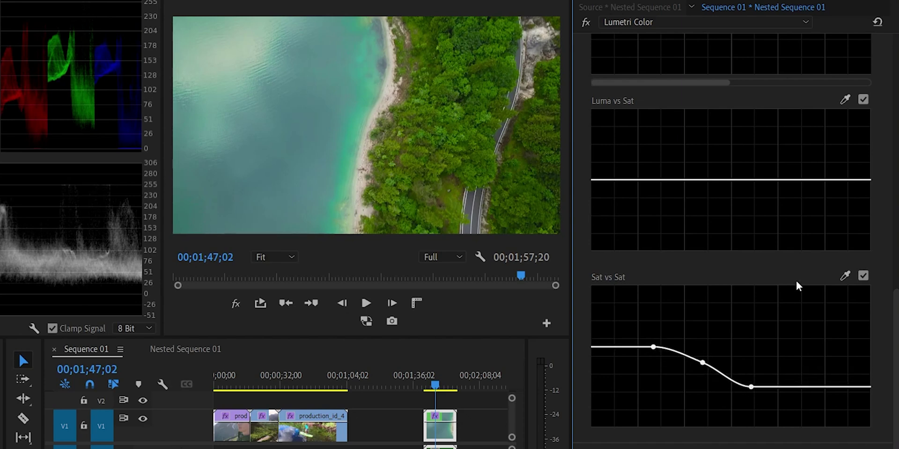
left_click(863, 277)
left_click(863, 278)
left_click(862, 277)
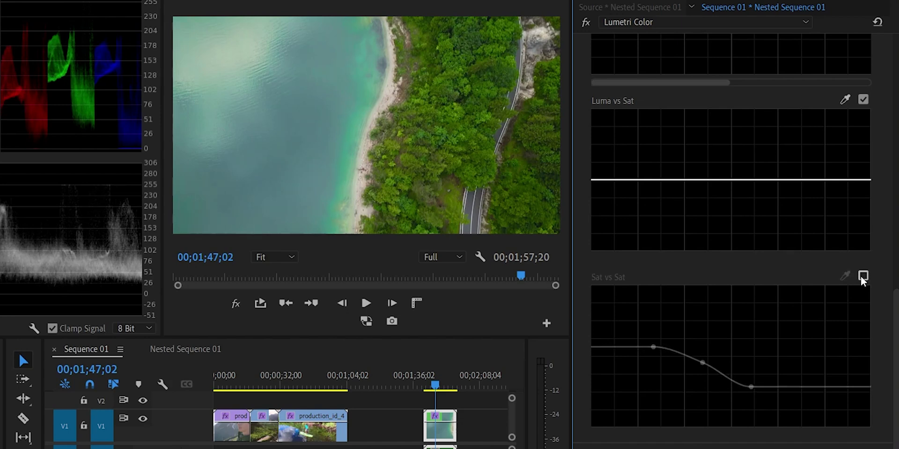
left_click(862, 279)
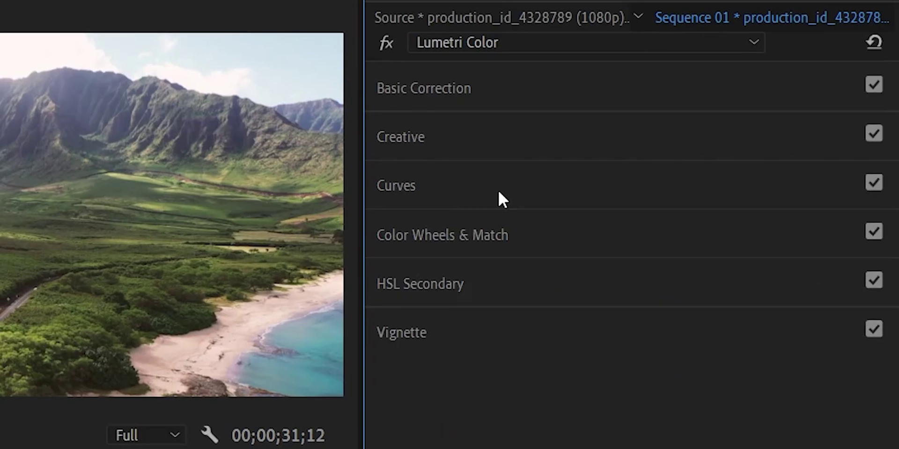
- Shape the portrait clip's white RGB curve into an S with darker shadows, a lowered white point and the black point moved inward
left_click(484, 184)
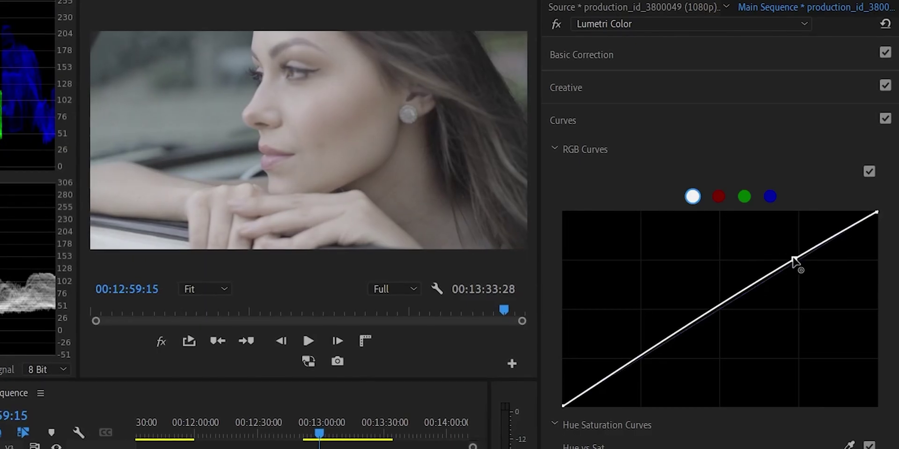
left_click(794, 261)
left_click_drag(642, 358, 642, 377)
left_click_drag(877, 214, 878, 228)
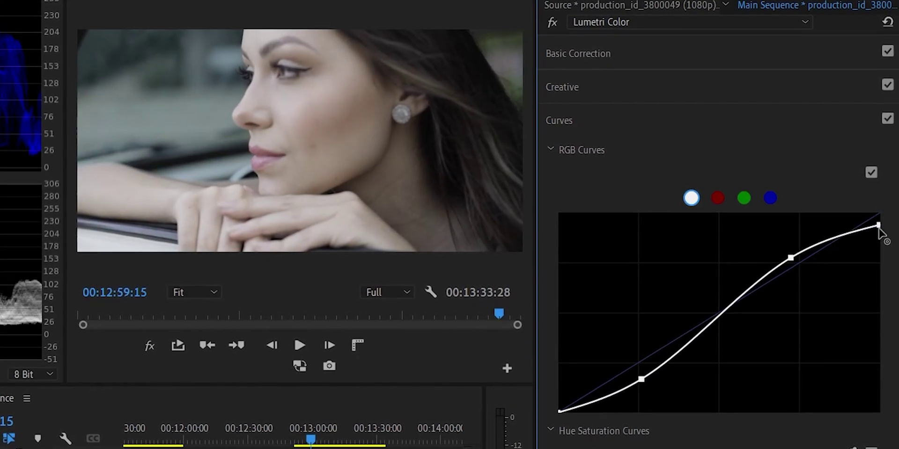
left_click_drag(561, 409, 573, 425)
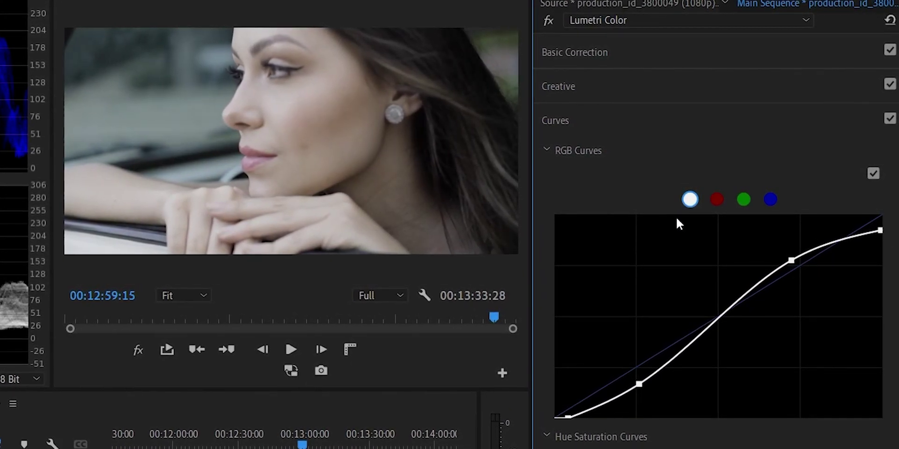
- Raise the highlights slightly on the portrait clip's red curve and adjust a second point in the shadows near the diagonal
left_click(717, 199)
left_click_drag(802, 266, 800, 261)
left_click_drag(674, 355, 668, 359)
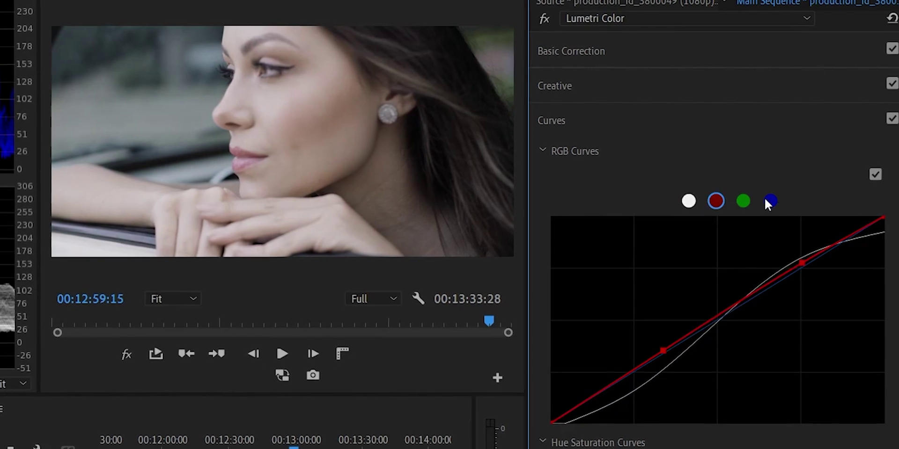